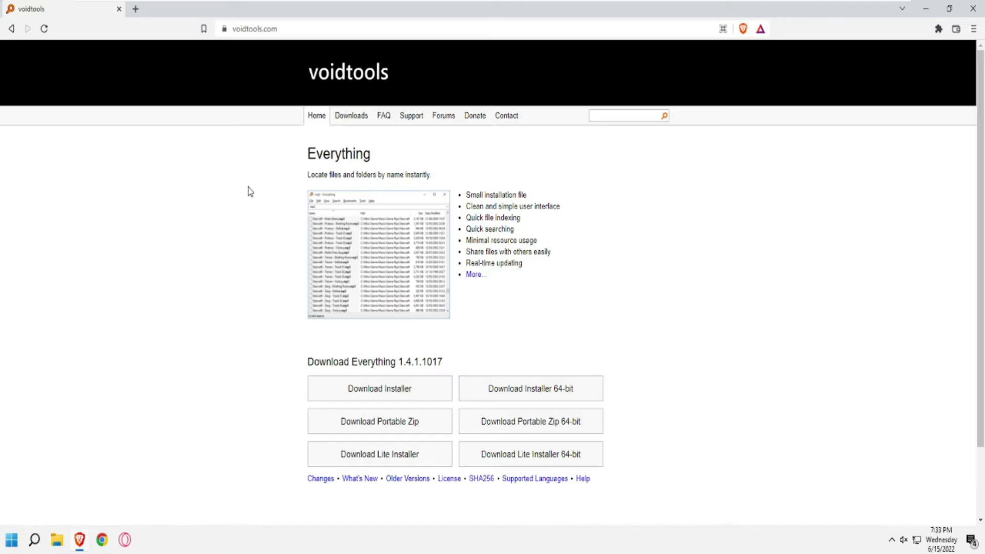
Download the 64-bit installer of Everything 1.4.1.1017 from the voidtools page and save it to the Desktop
scroll(234, 189, down, 2)
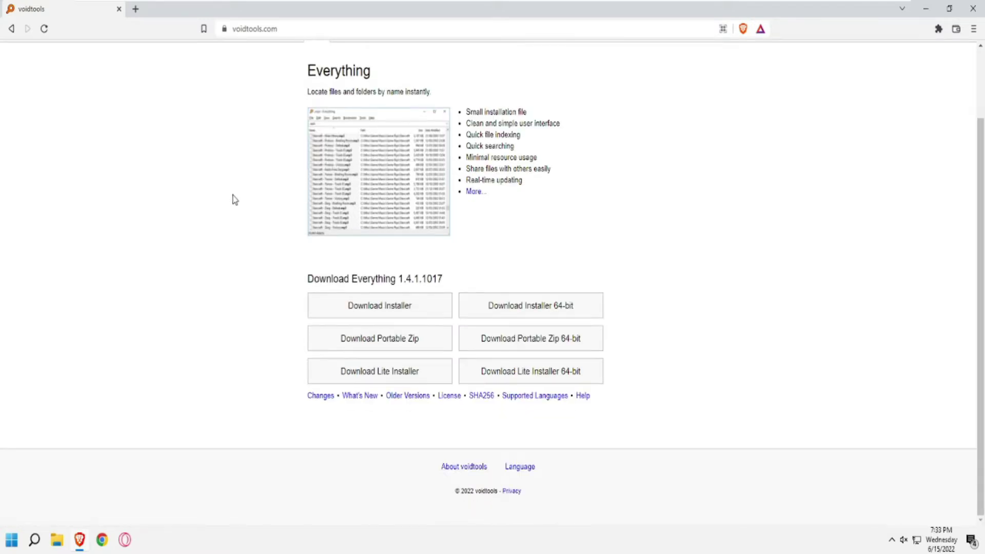
scroll(235, 196, up, 2)
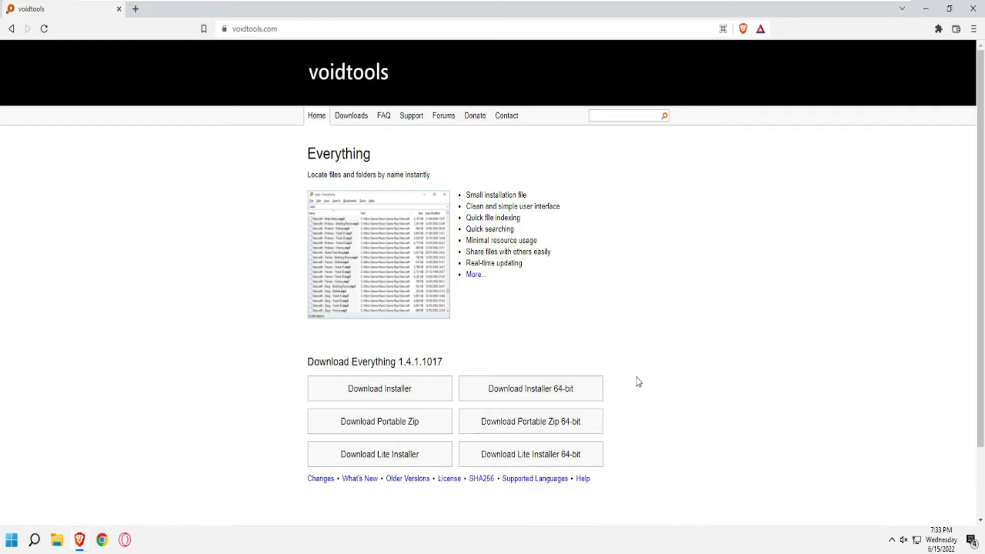
click(537, 391)
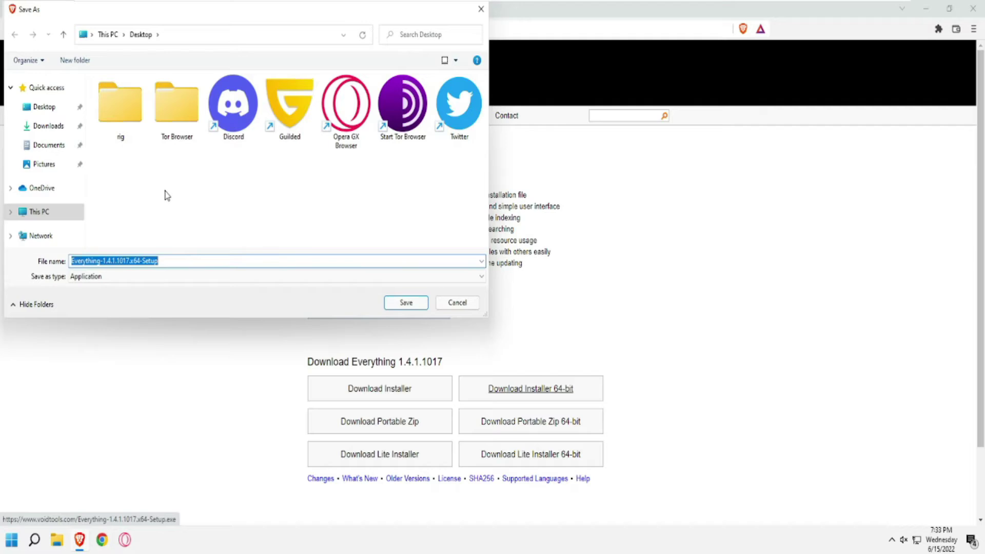
click(44, 106)
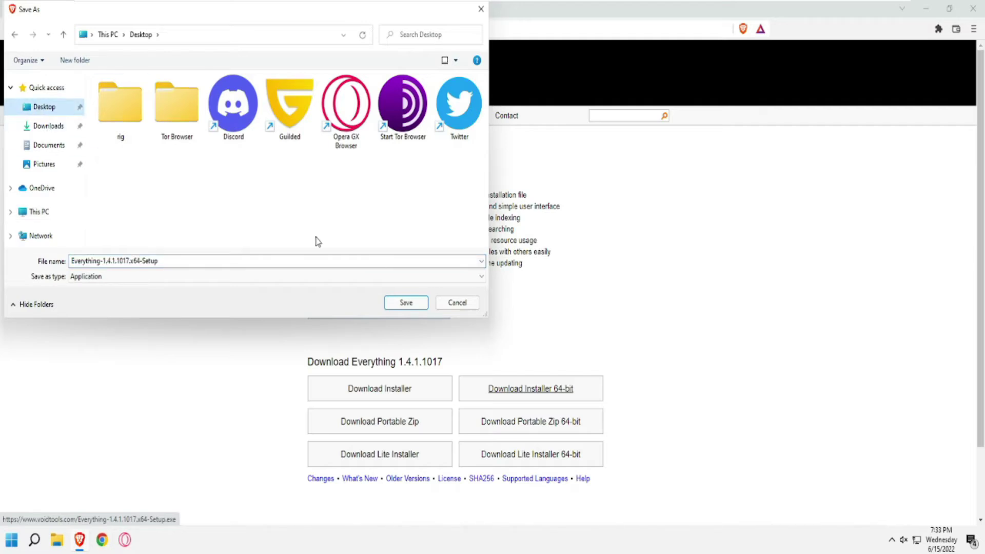
click(405, 303)
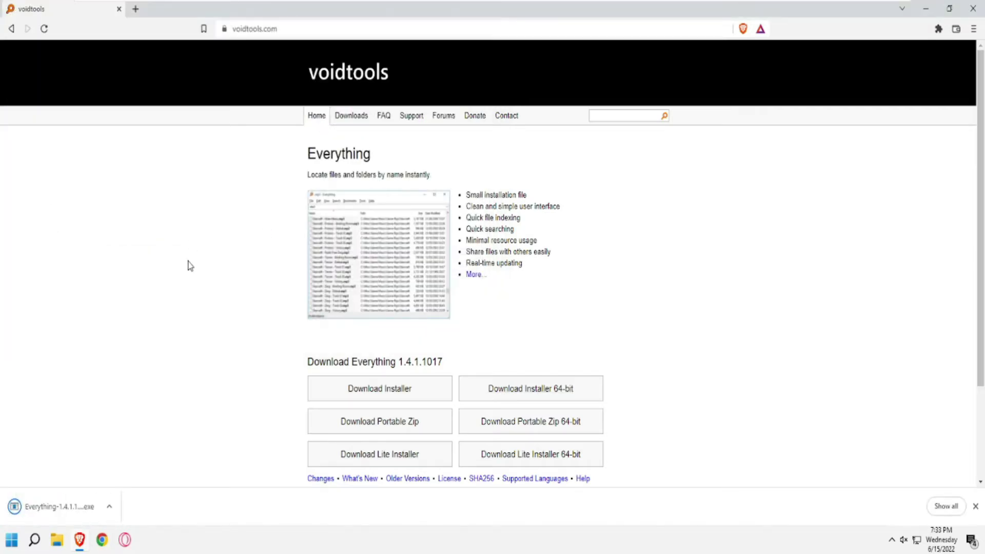
Run the downloaded setup in English (US), accept the license and keep the destination folder C:\Program Files\Everything
click(57, 509)
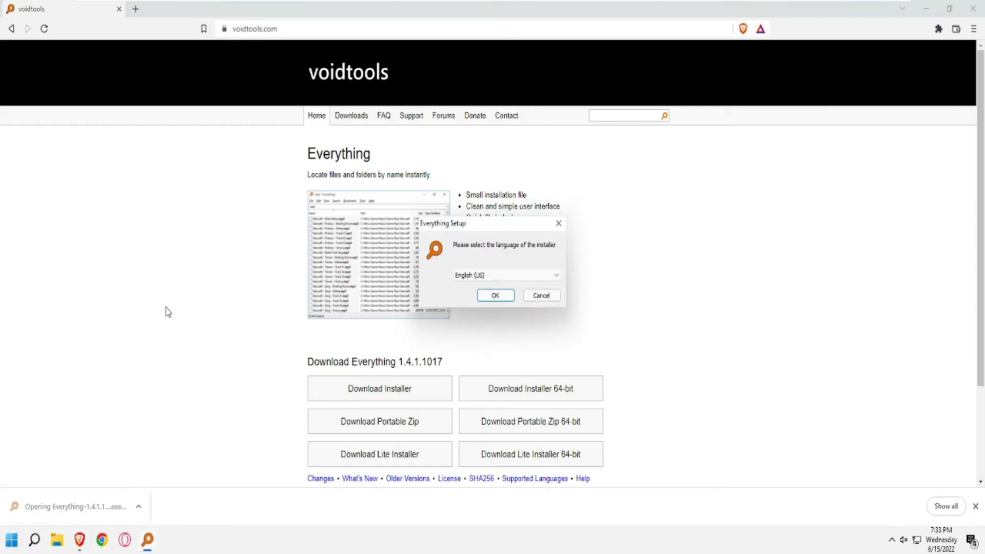
click(492, 296)
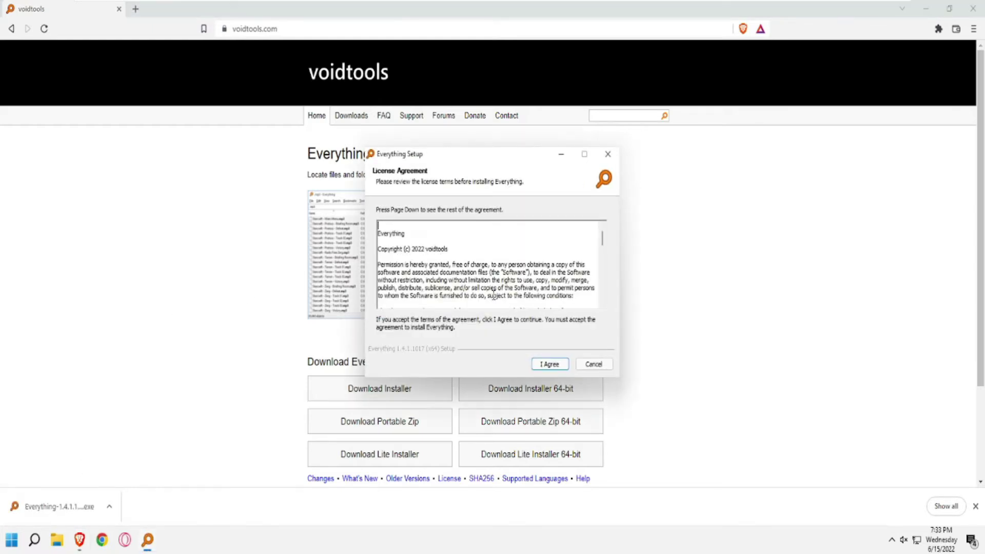
click(550, 364)
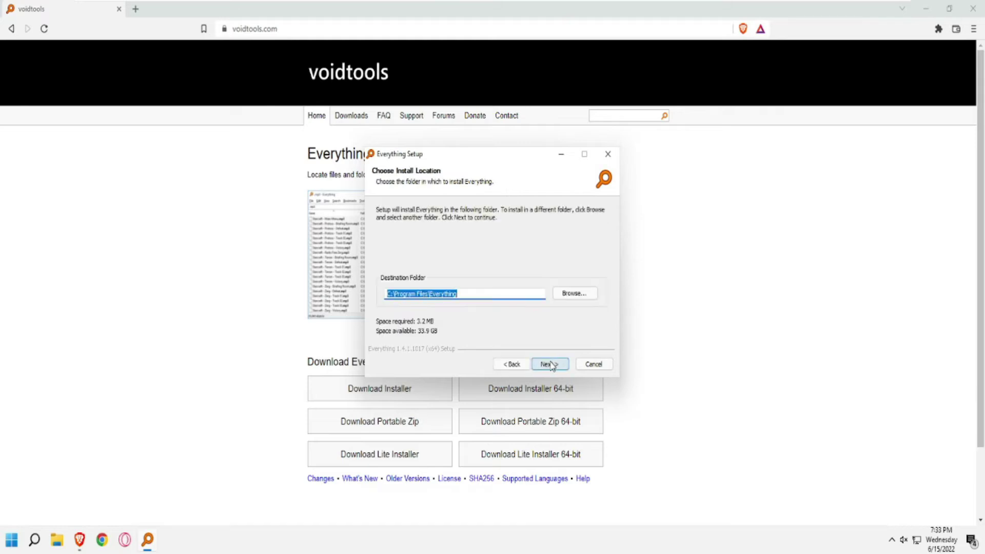
click(550, 364)
click(549, 364)
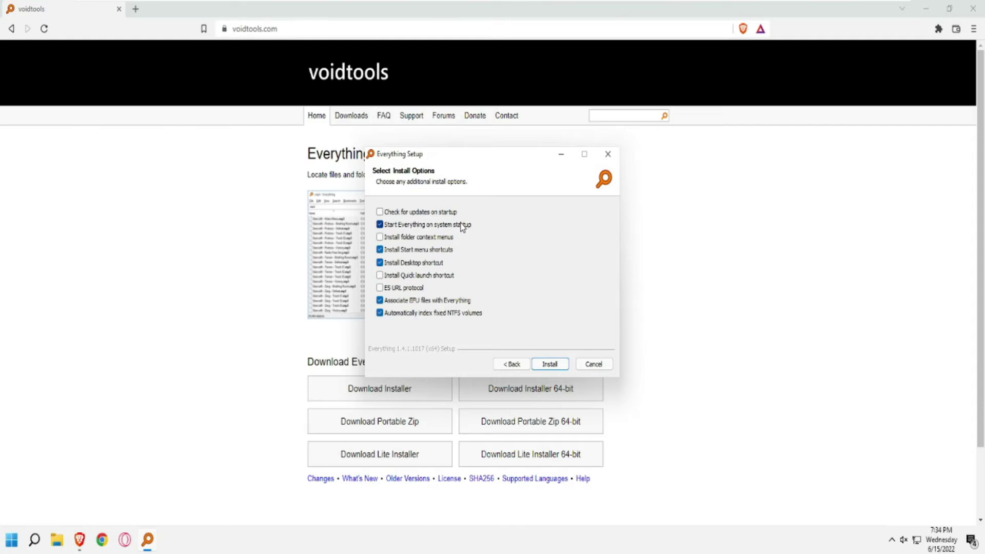
Select the folder context menus install option, install Everything with administrator permission, and finish setup with Run Everything enabled
click(415, 240)
click(549, 365)
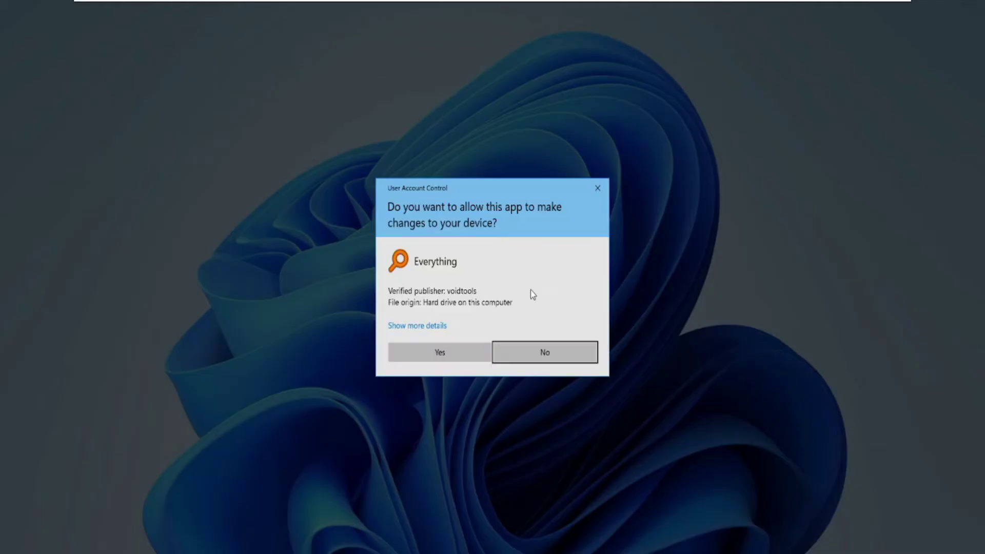
click(442, 354)
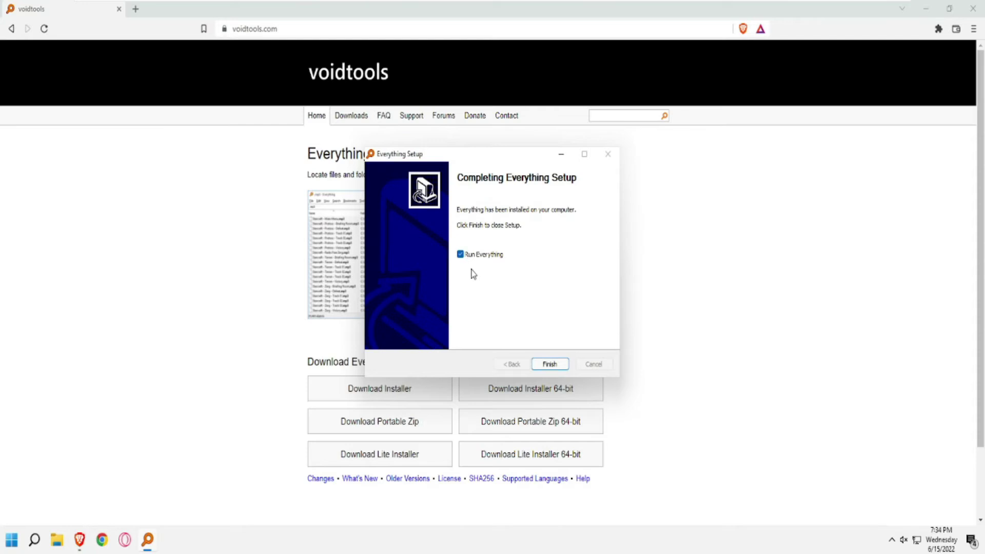
click(549, 364)
Move the Everything window clear of the web page's text, look over the file list and enlarge the window
drag(283, 90, 674, 94)
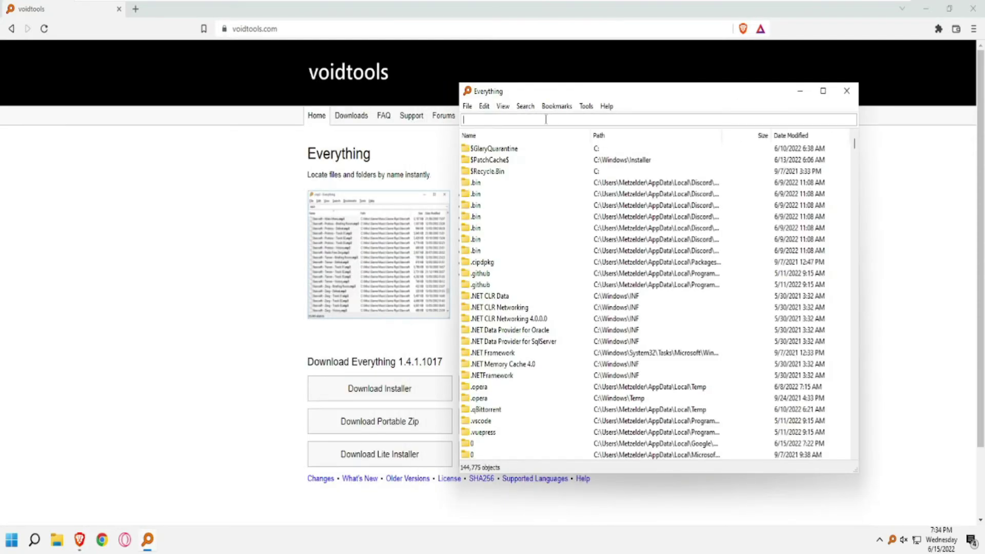
scroll(559, 269, down, 5)
scroll(557, 269, up, 5)
drag(647, 90, 628, 72)
drag(836, 451, 898, 483)
Search for "video" and look through the matching files and folders
click(500, 101)
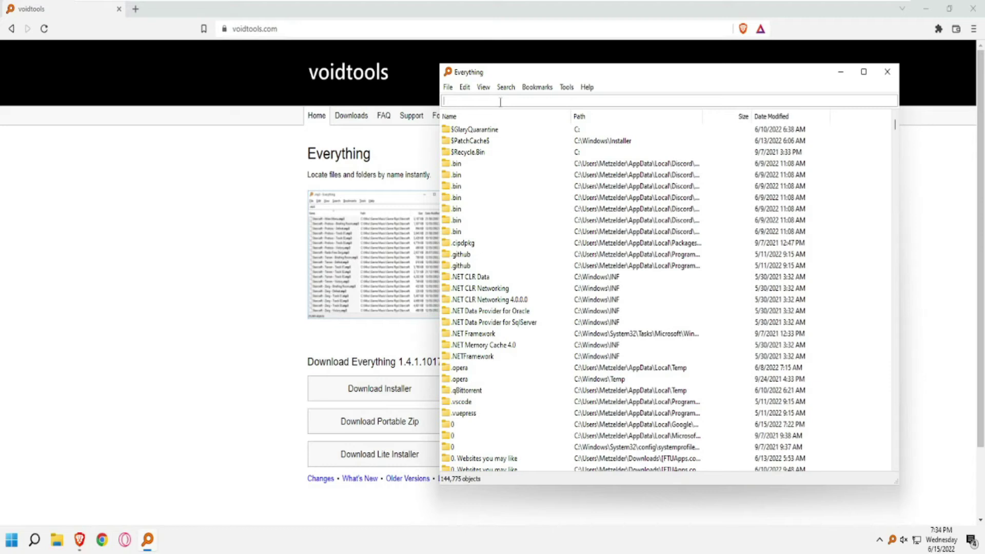
text(video)
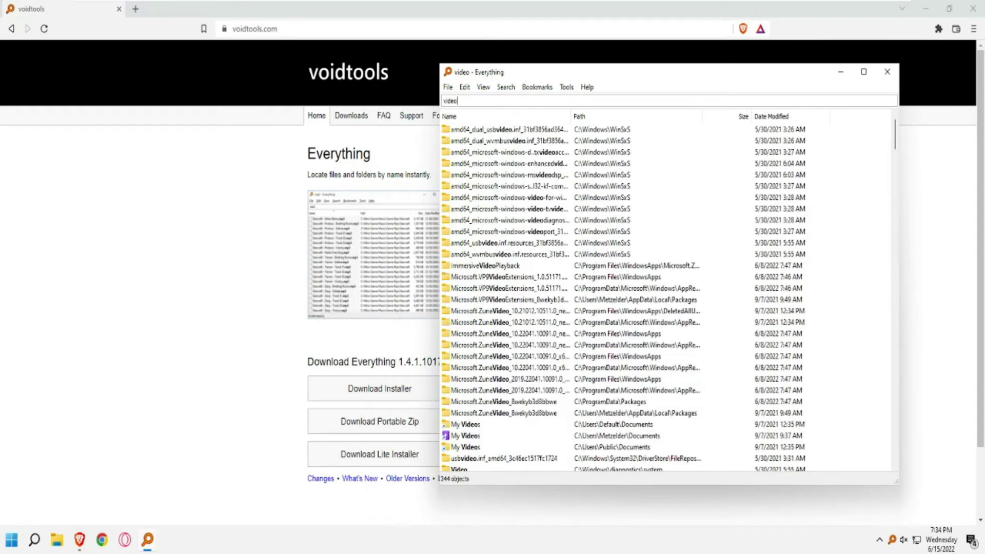
scroll(575, 255, down, 12)
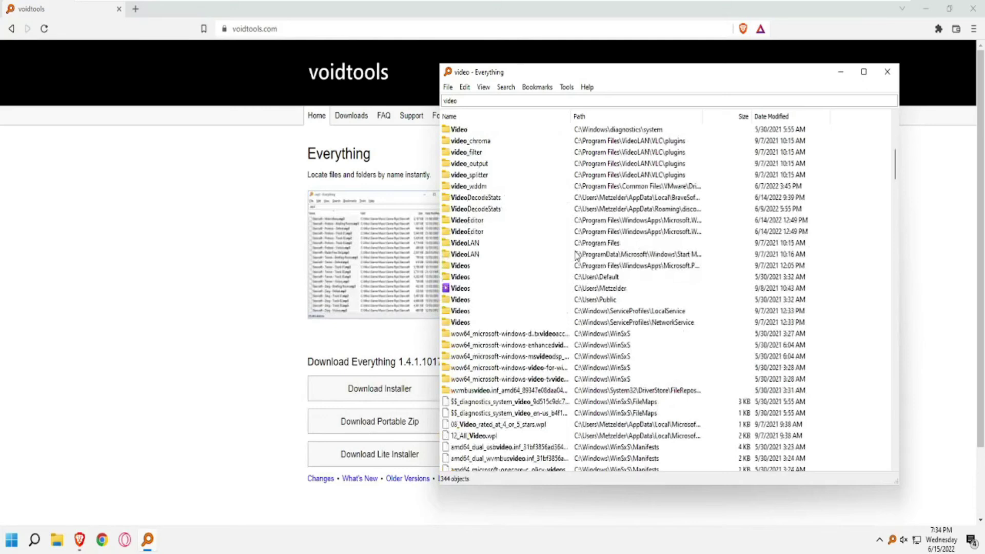
scroll(576, 255, down, 20)
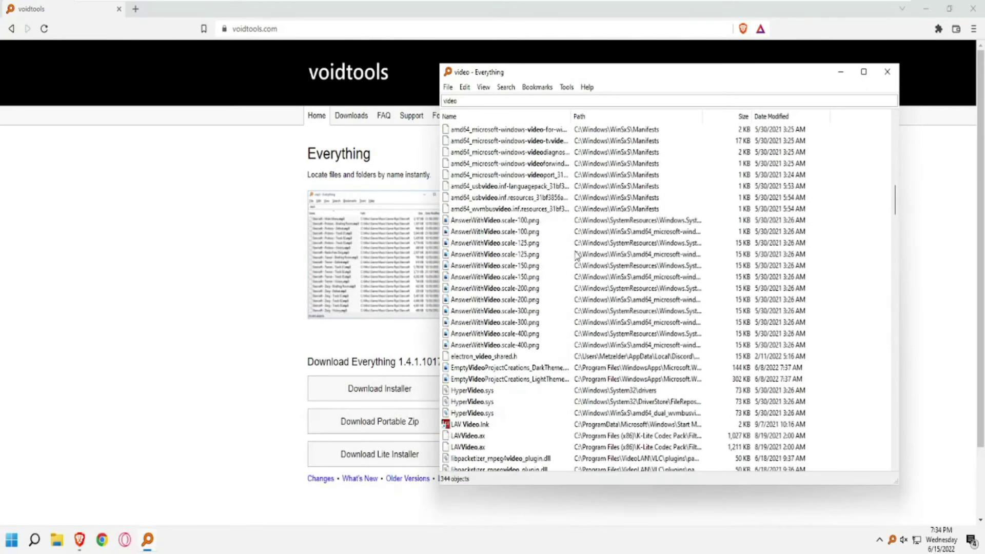
drag(897, 248, 901, 135)
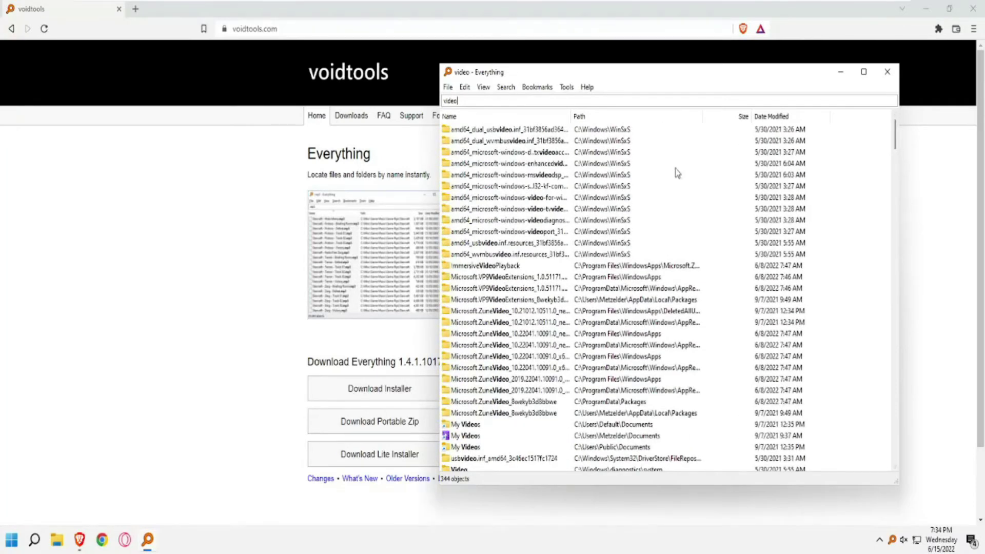
Open a File Explorer window on Quick access, shift it aside and close it
click(55, 541)
drag(307, 34, 342, 77)
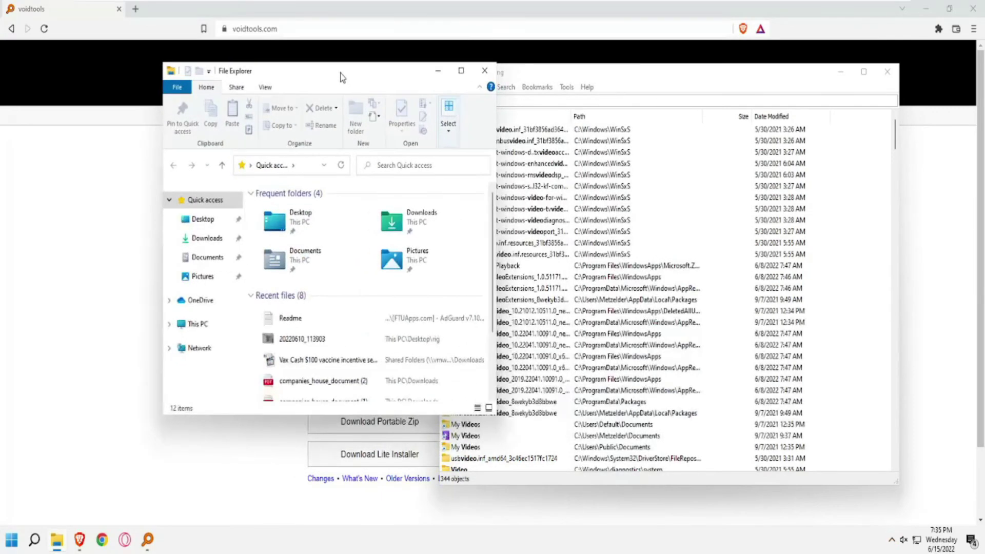
click(484, 71)
drag(585, 78, 572, 77)
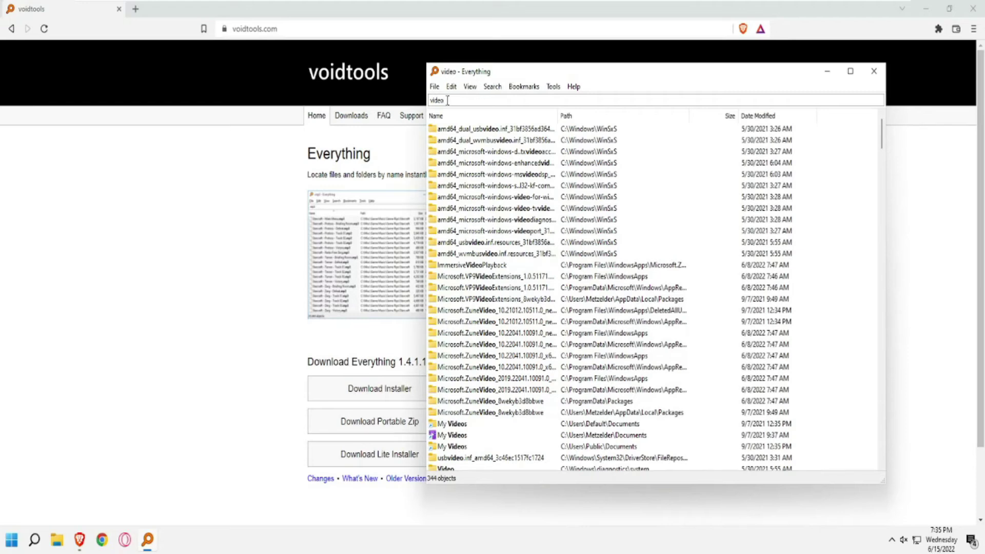
double_click(448, 100)
click(449, 102)
double_click(448, 101)
click(445, 100)
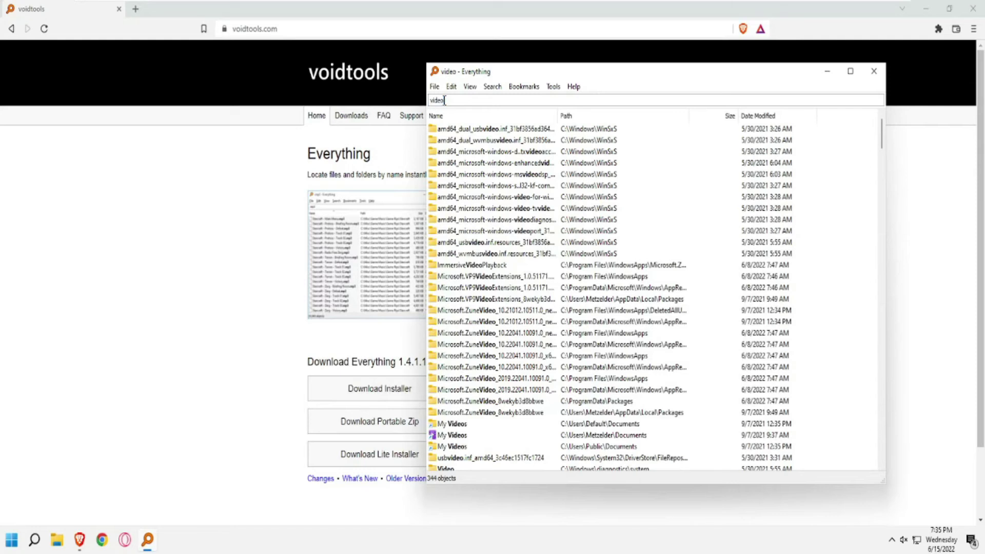
Filter the "video" search to the Picture type and look through the results
click(496, 89)
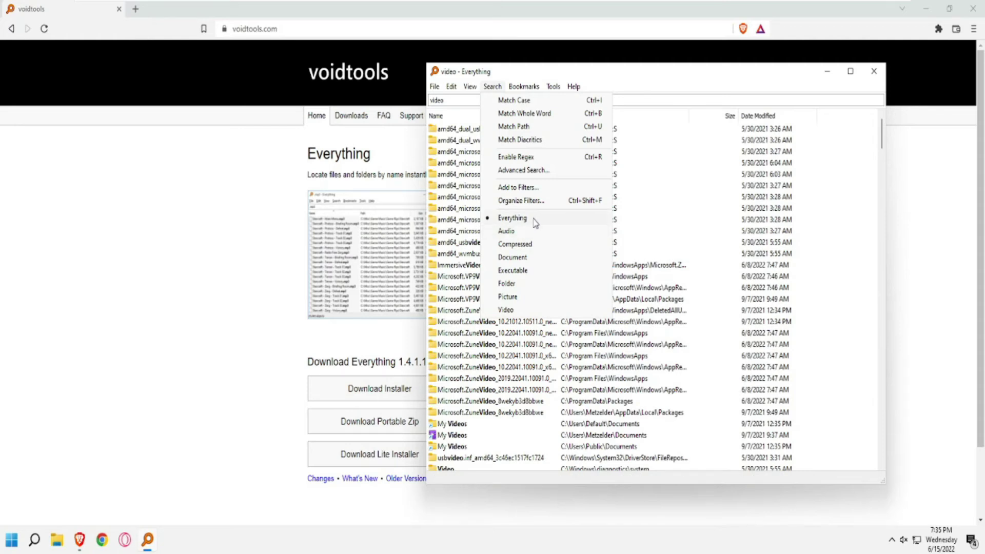
click(516, 300)
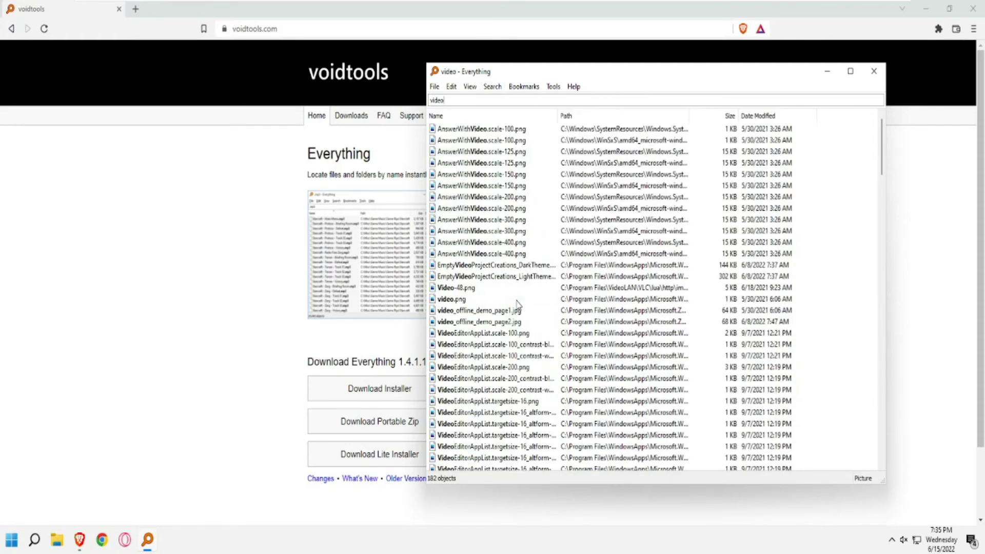
scroll(505, 216, down, 5)
scroll(510, 248, down, 1)
scroll(511, 249, up, 1)
scroll(510, 249, up, 5)
Show the search results as Large Thumbnails
right_click(698, 163)
mouse_move(720, 172)
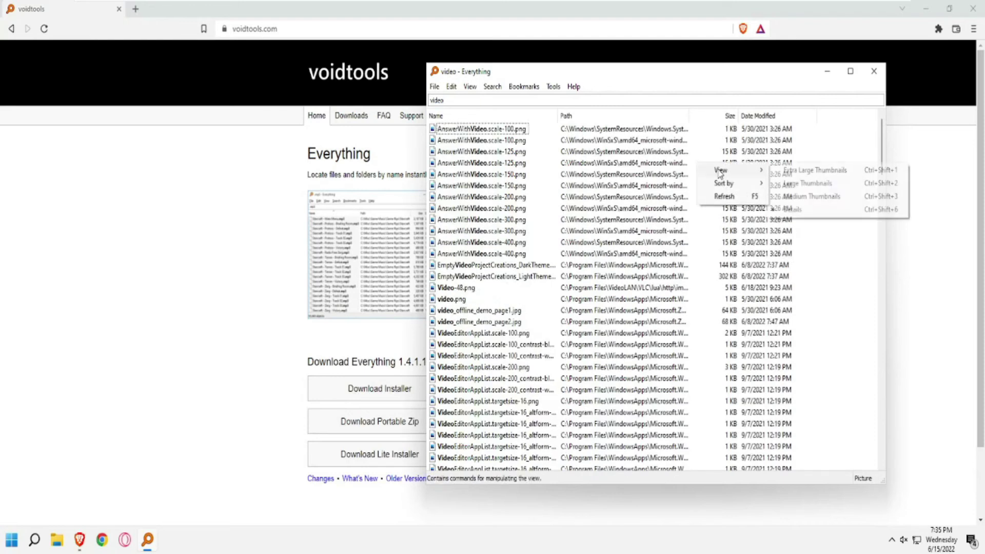
click(802, 185)
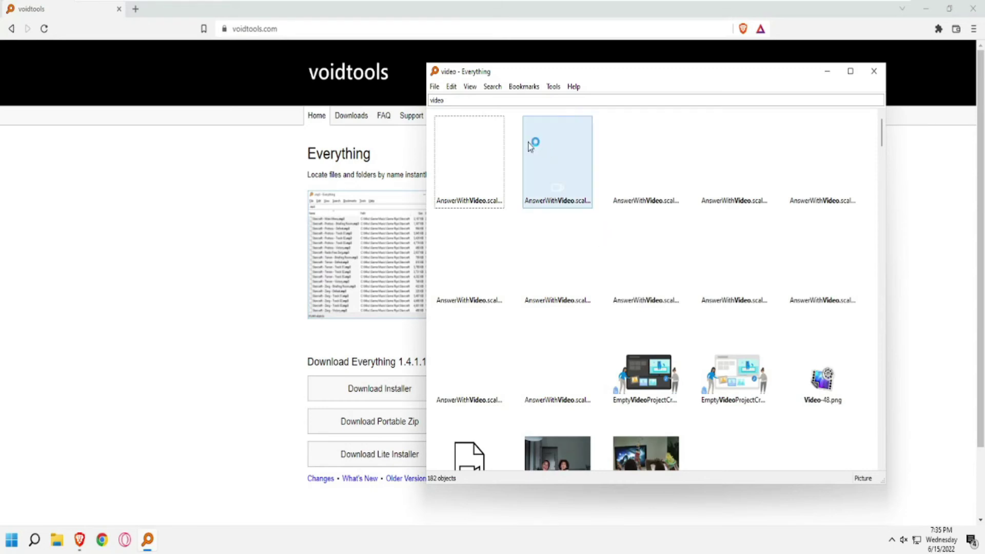
Filter the "video" search to the Video type, and switch the filter to Document
click(493, 87)
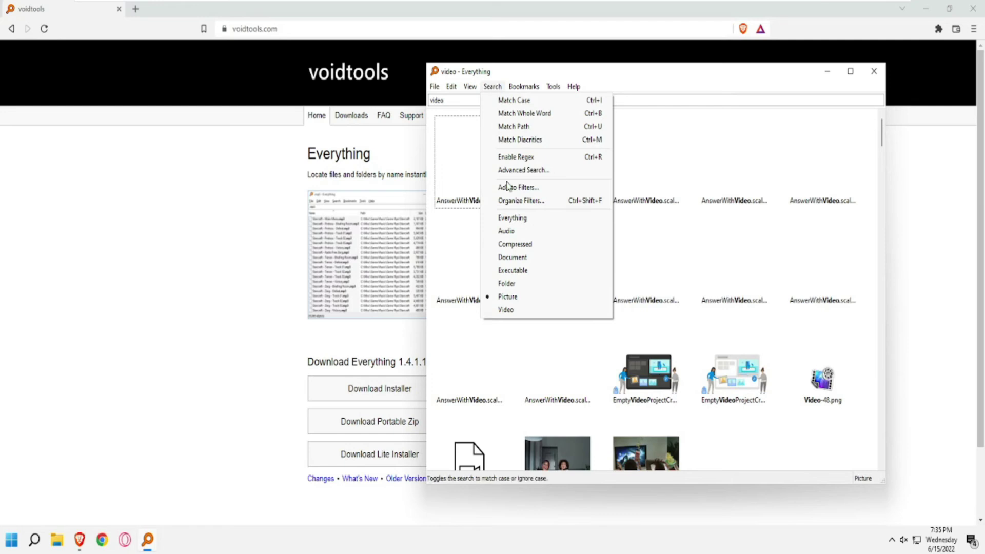
click(513, 310)
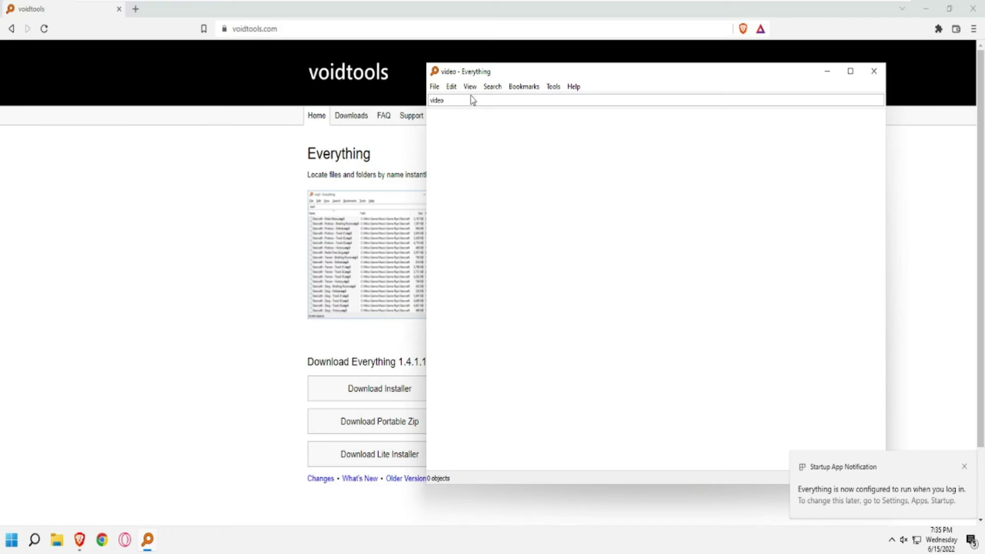
click(492, 89)
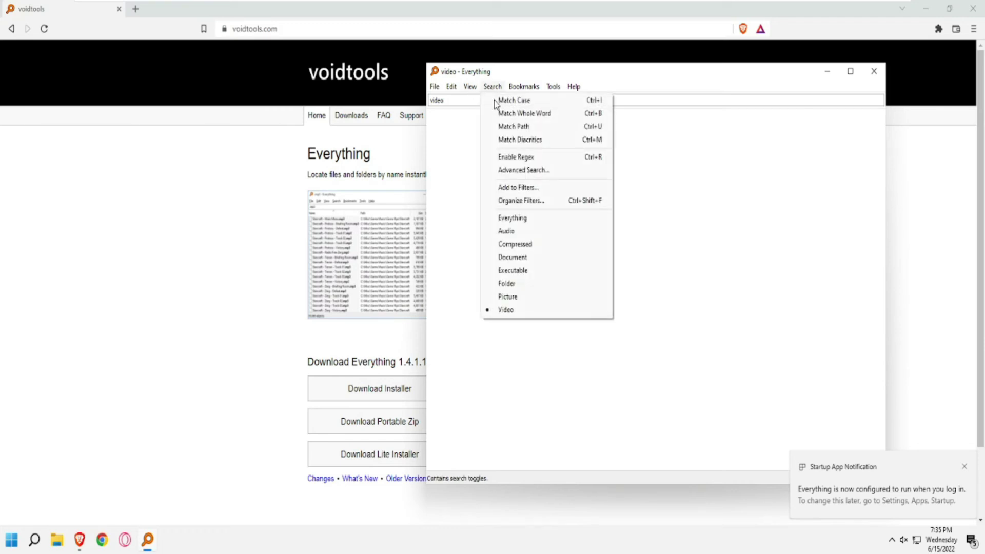
click(522, 260)
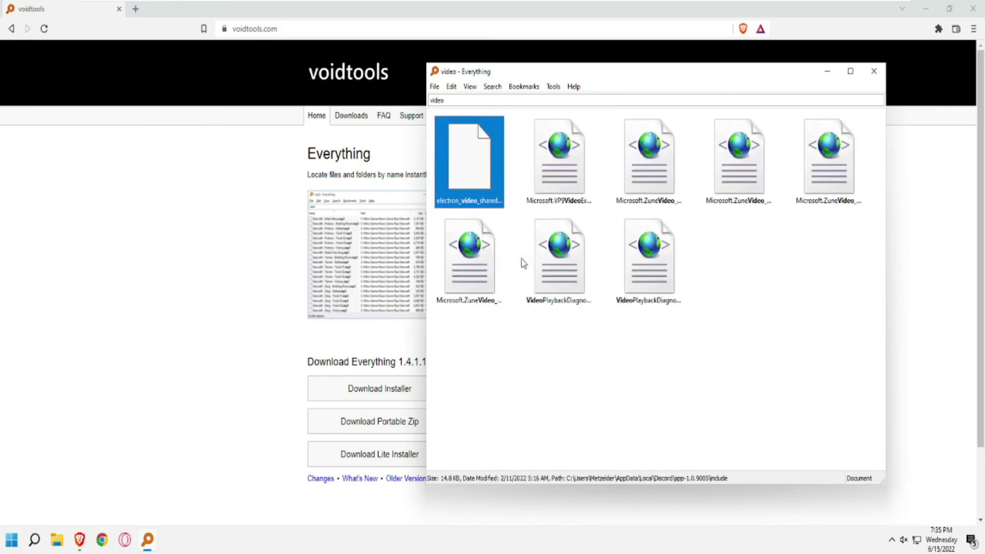
Clear the search text and filter the whole list to the Folder type
drag(445, 100, 422, 99)
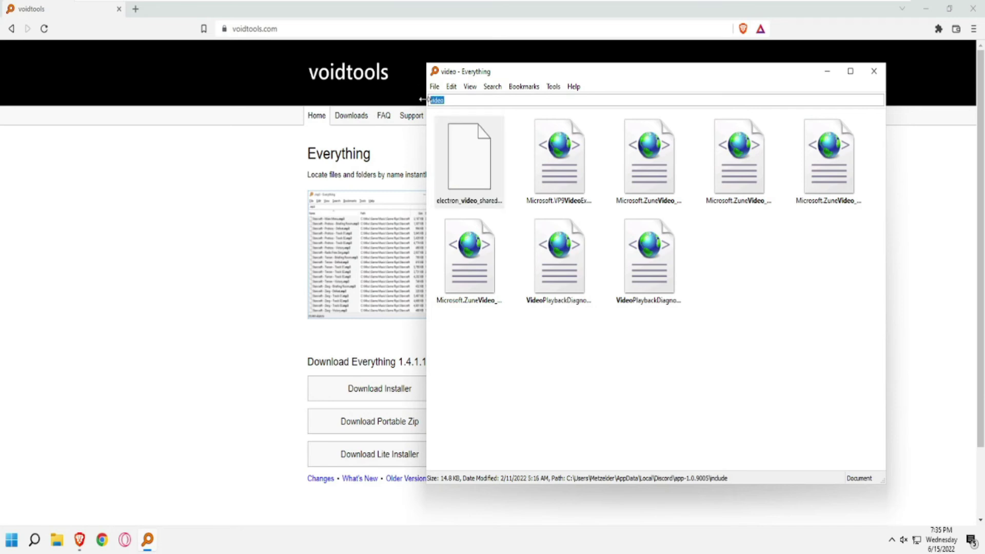
key(BackSpace)
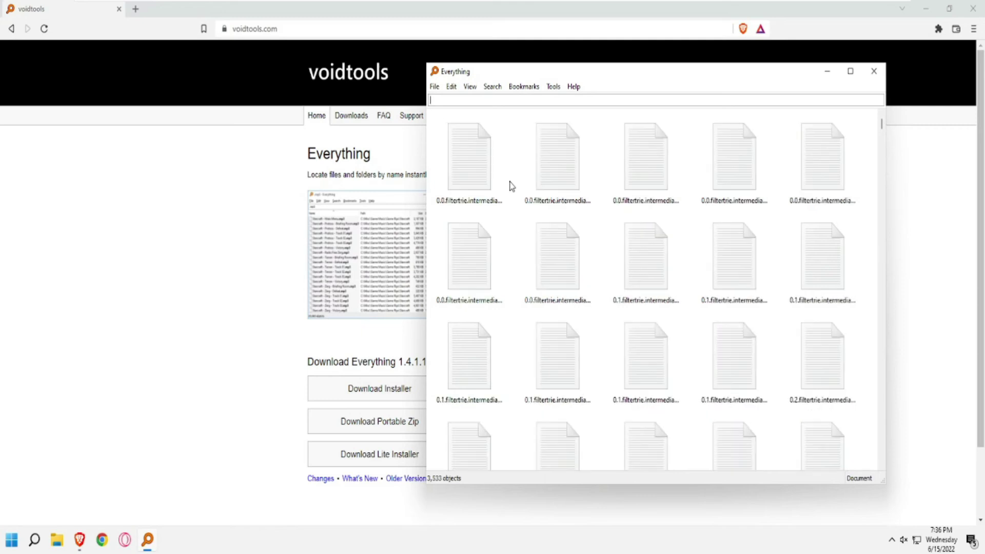
click(492, 88)
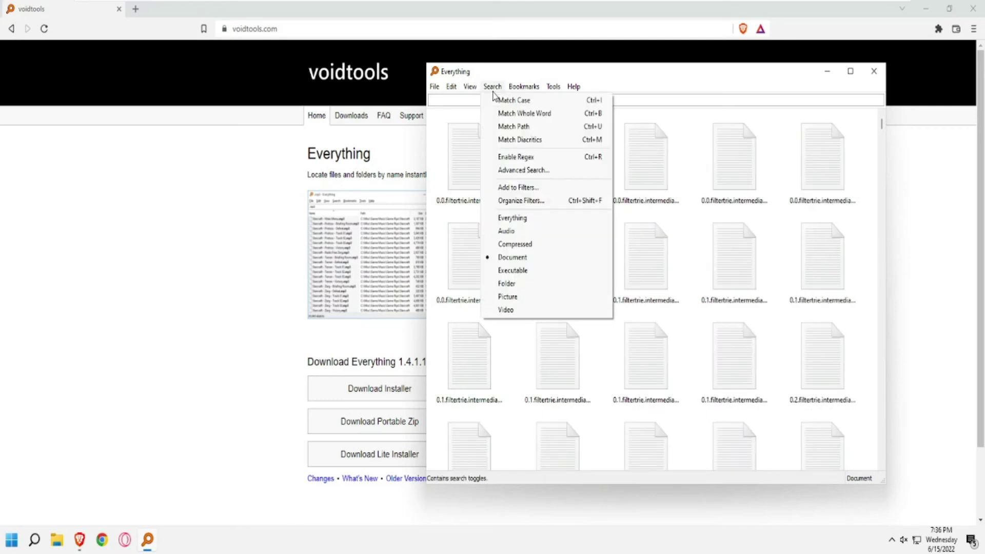
click(507, 284)
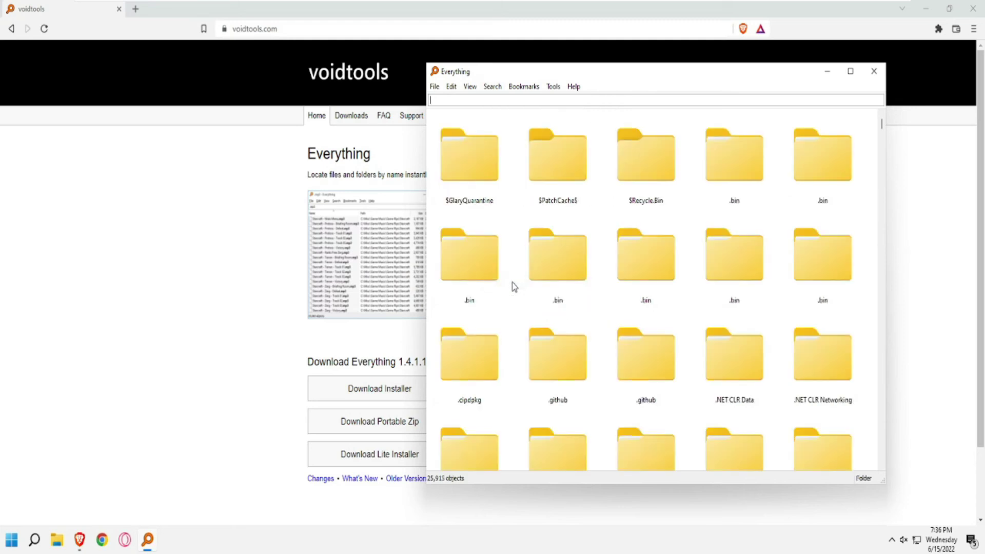
Filter the list to the Compressed type and look through the archive files
click(493, 87)
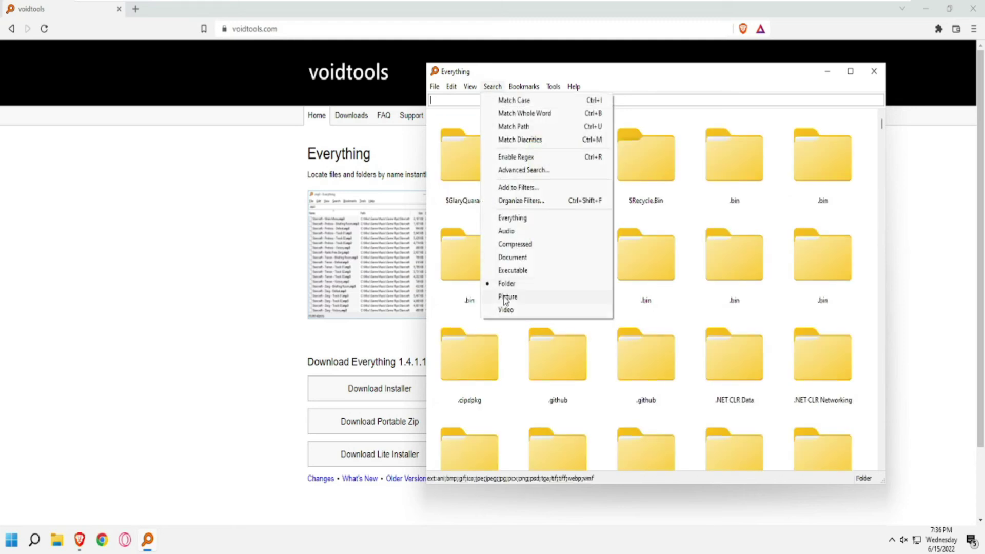
click(516, 245)
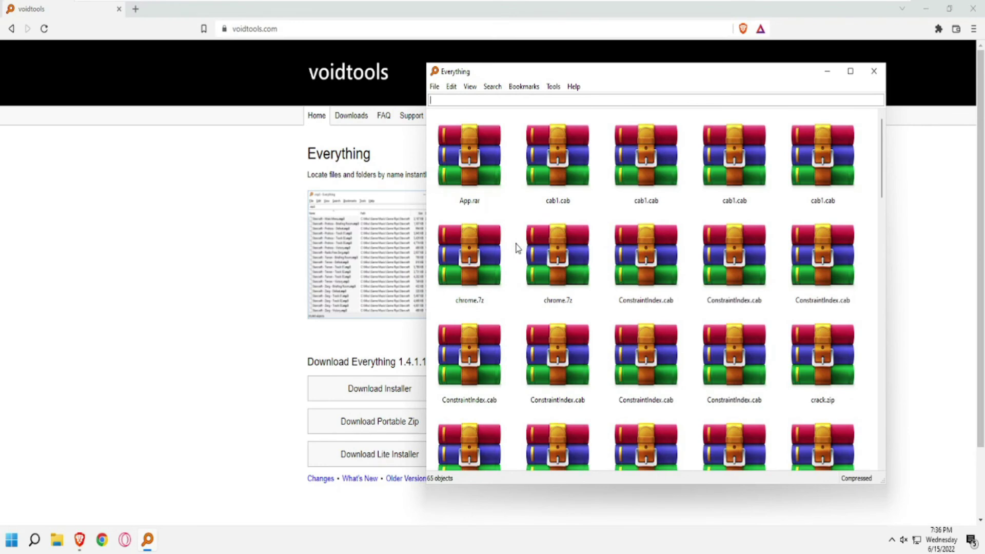
scroll(517, 248, down, 5)
scroll(521, 234, up, 3)
scroll(520, 233, up, 2)
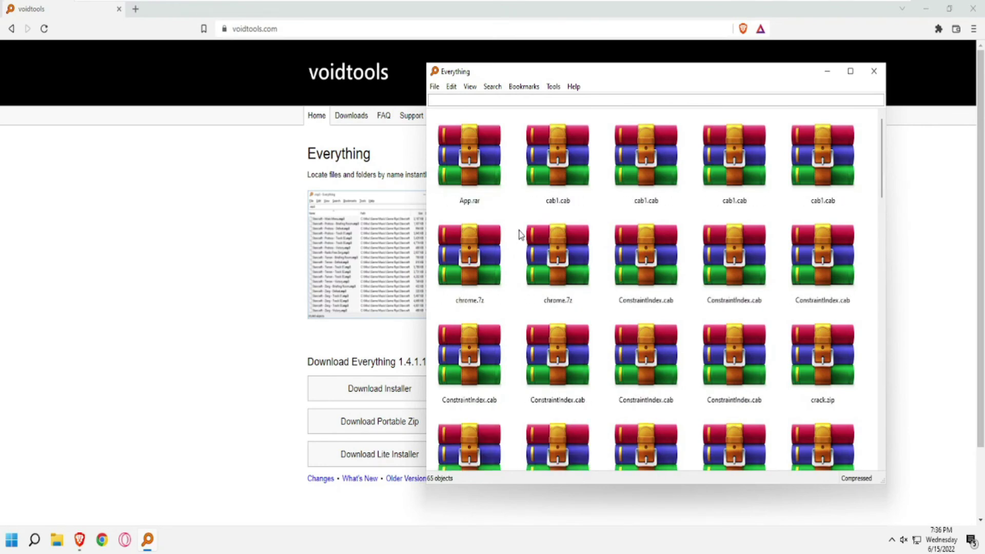
Reset the type filter to Everything and close the search window
click(493, 88)
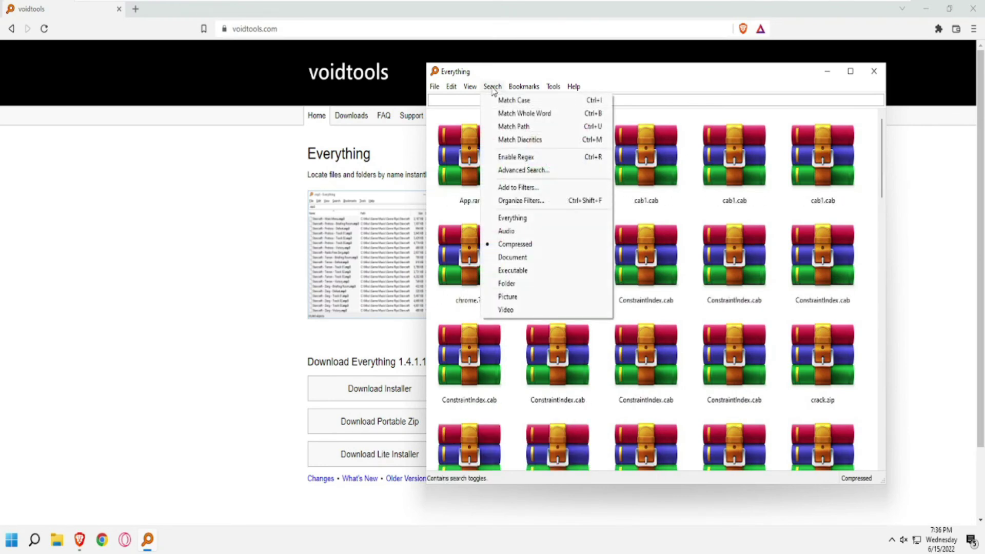
click(521, 219)
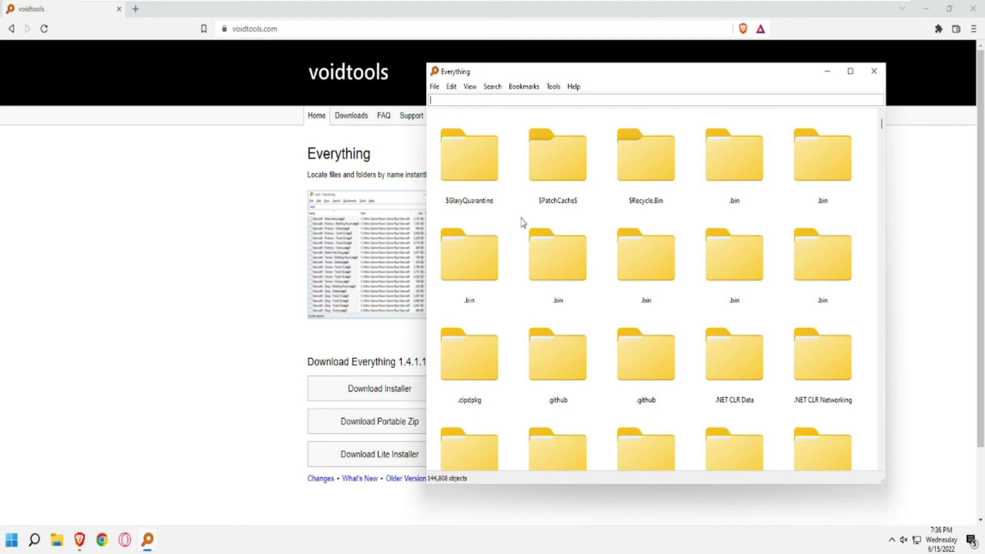
click(874, 71)
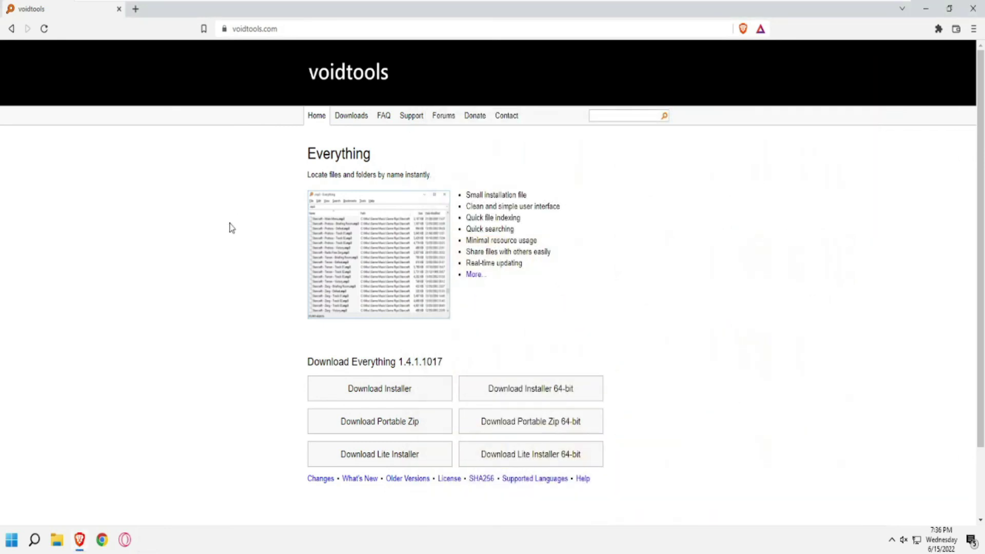